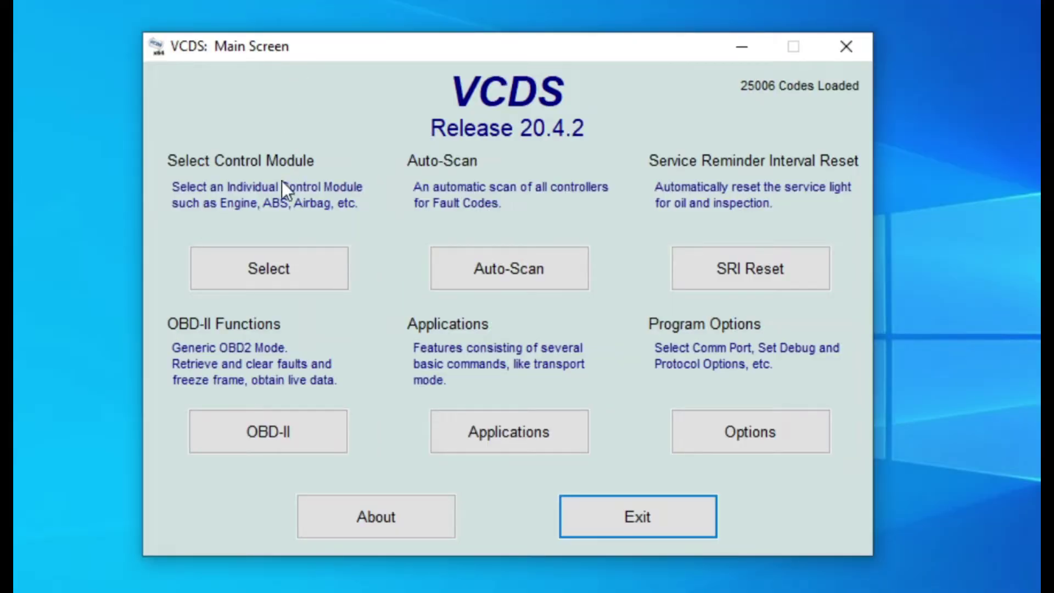
# Open the advanced measuring values of the 01-Engine control module and add Engine speed to the measured values.
pyautogui.click(253, 278)
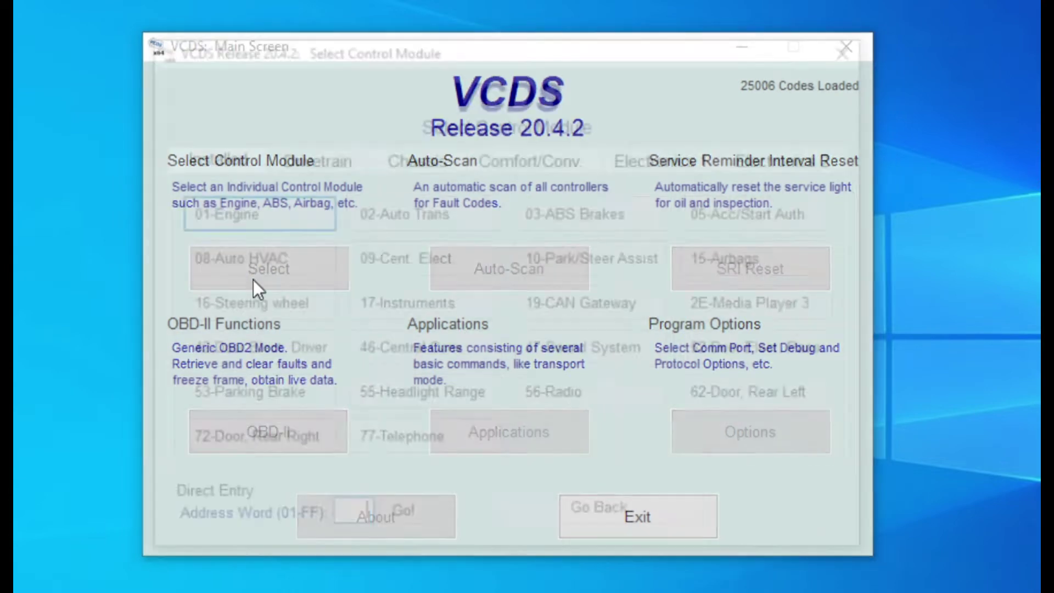
pyautogui.click(275, 214)
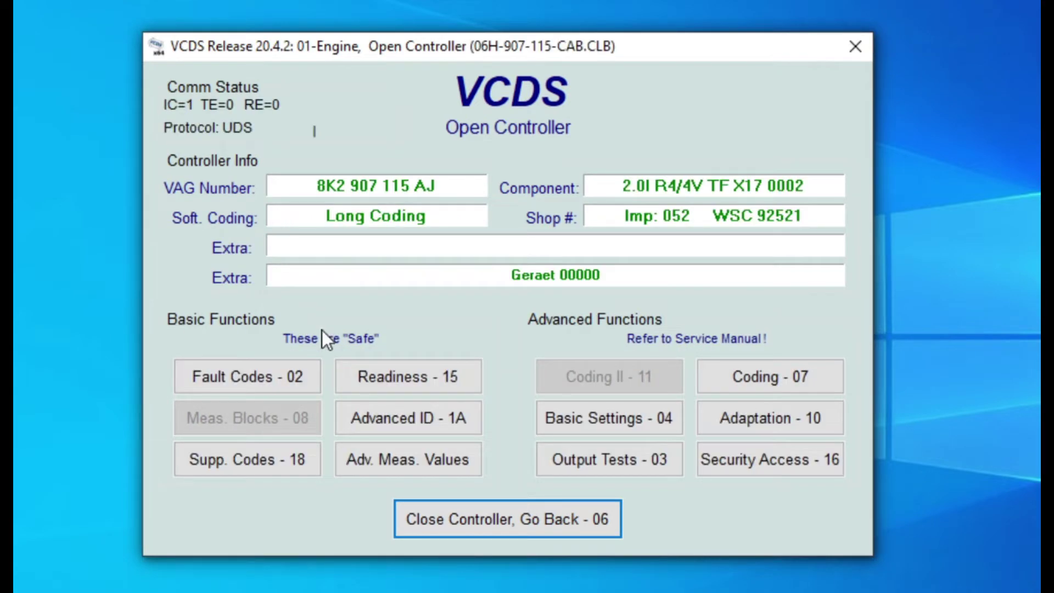
pyautogui.click(433, 469)
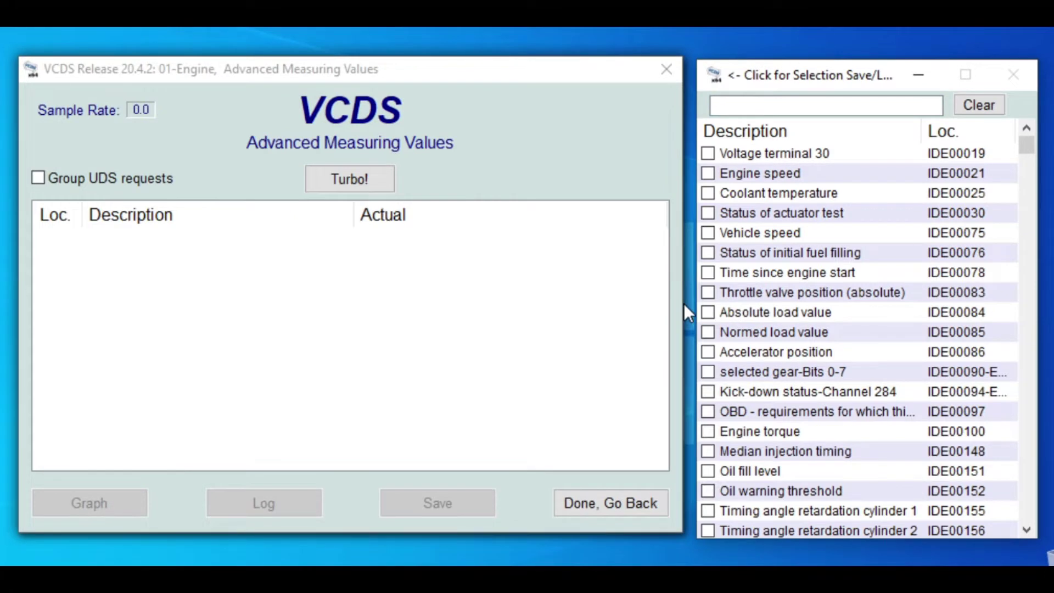
pyautogui.click(708, 171)
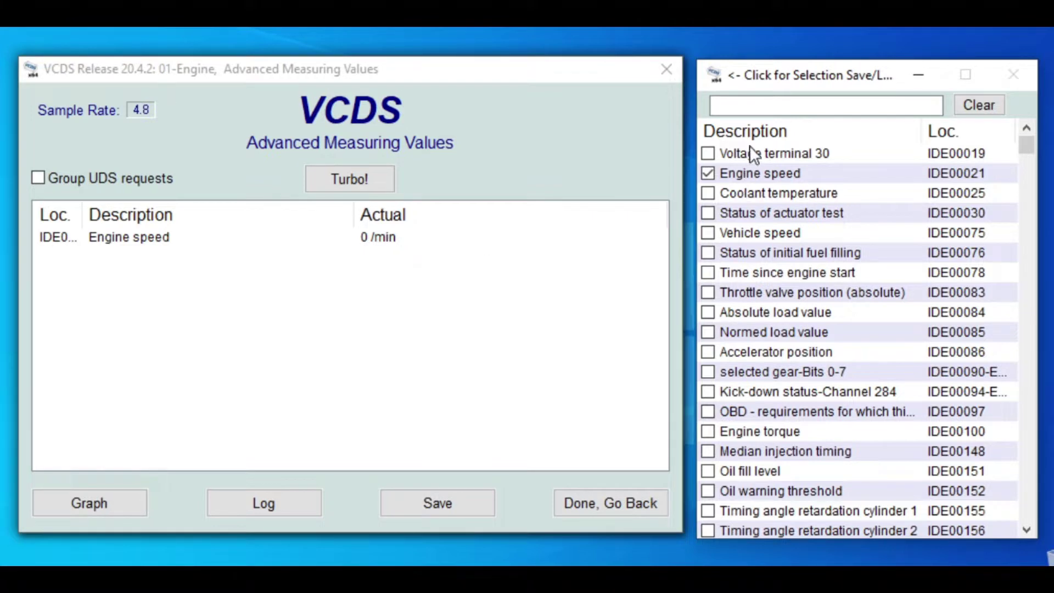
# Filter the measuring values by "charg" and add Charge air pressure specified value and Charge air pressure: actual value.
pyautogui.click(777, 108)
pyautogui.write('charg')
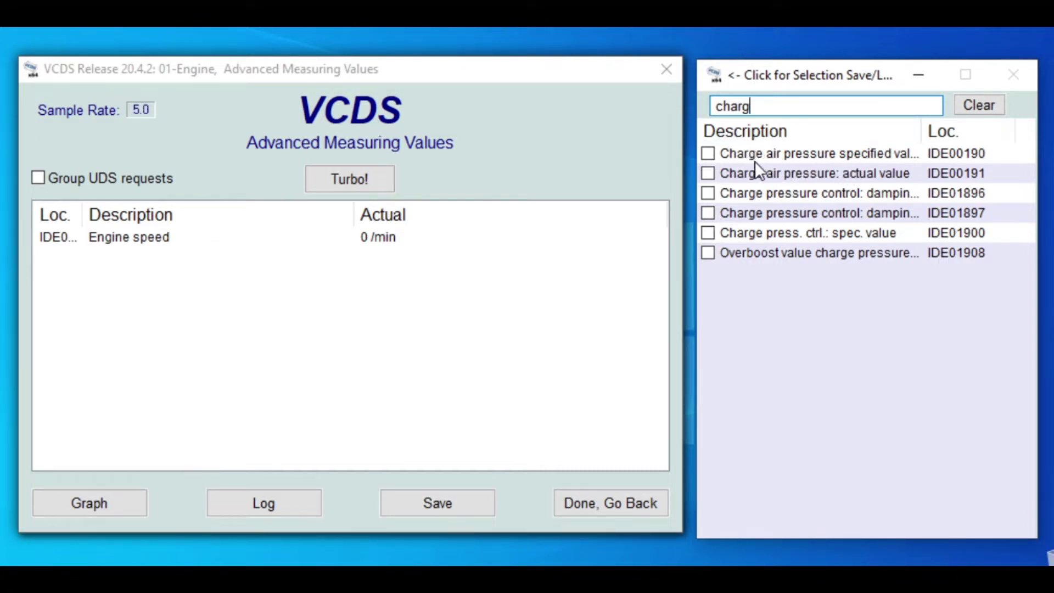
pyautogui.click(707, 153)
pyautogui.click(708, 173)
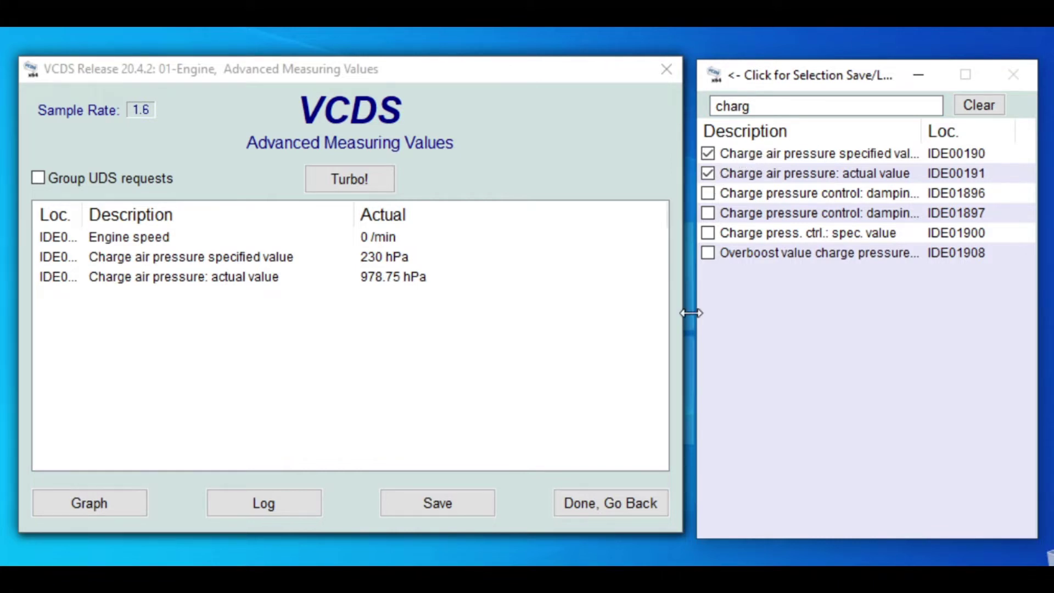
# Filter the values by "accelerat", add Accelerator position IDE00086 and ENG105194, and remove IDE00086 again.
pyautogui.moveTo(821, 99); pyautogui.dragTo(712, 103)
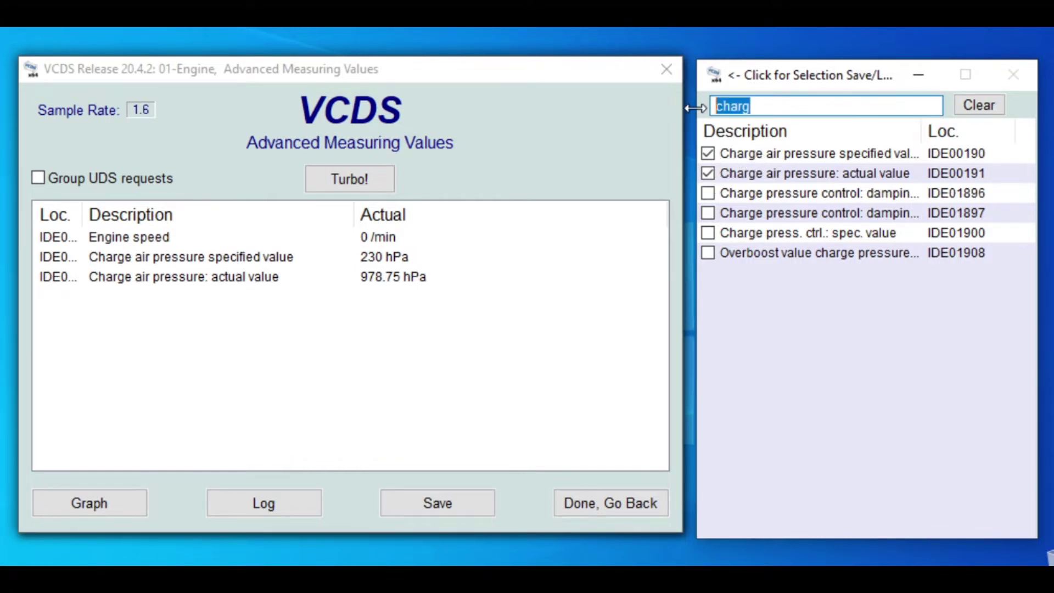
pyautogui.press('BackSpace')
pyautogui.write('ac')
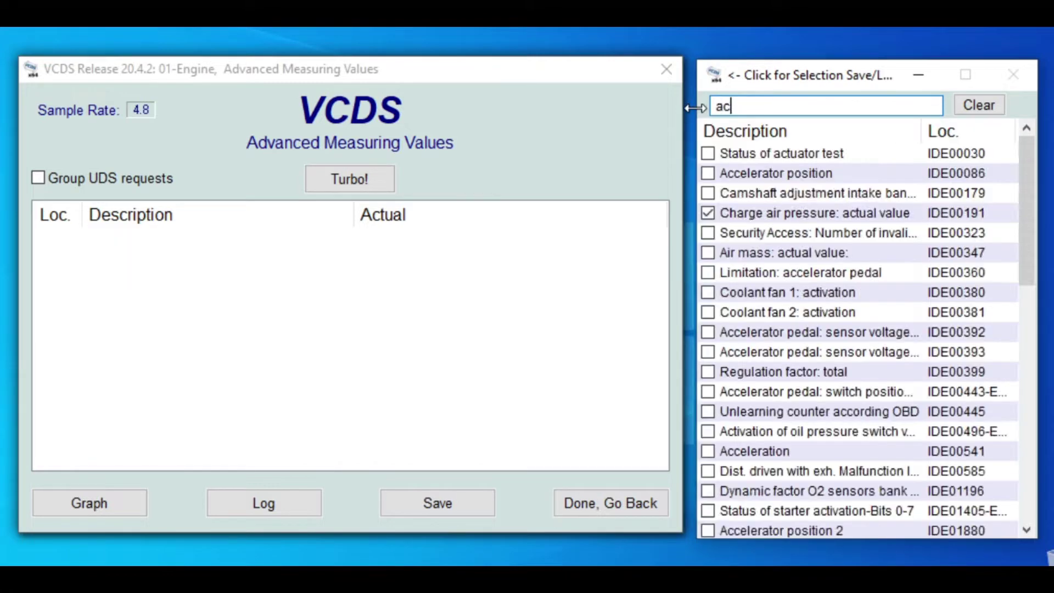
pyautogui.write('celerat')
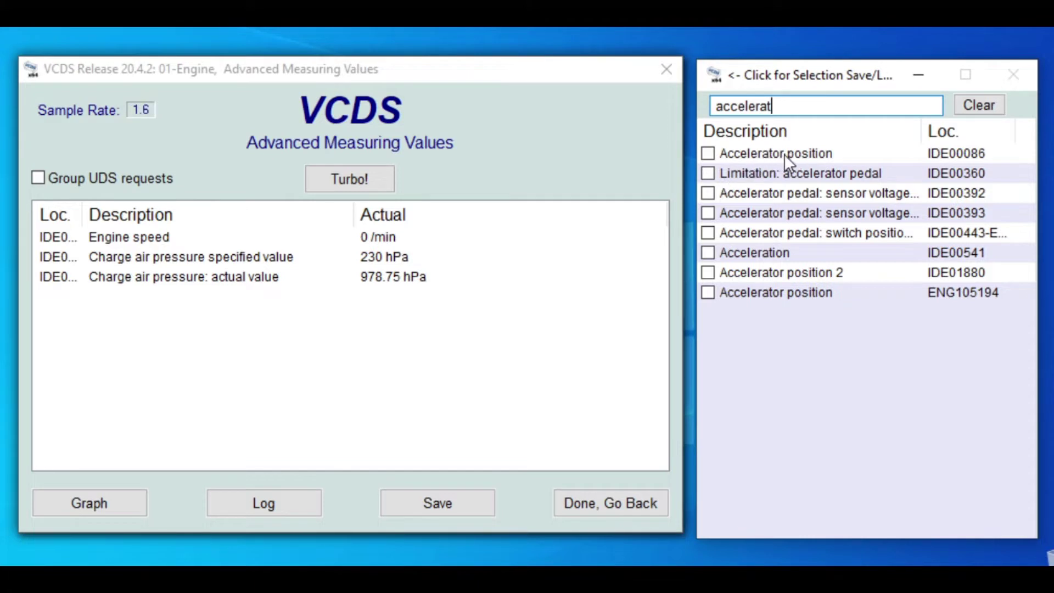
pyautogui.click(709, 153)
pyautogui.click(714, 294)
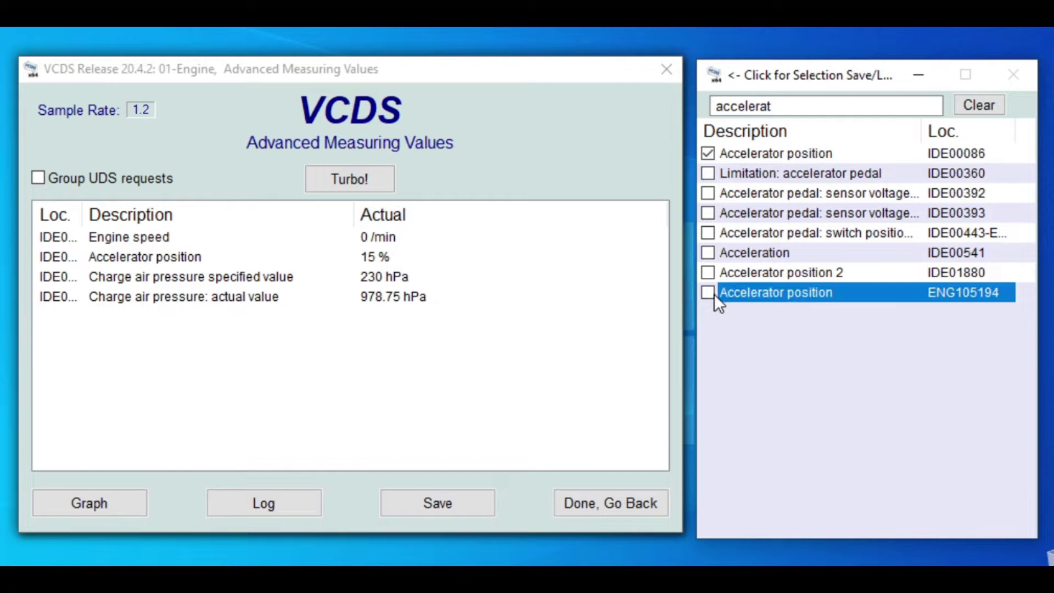
pyautogui.click(709, 294)
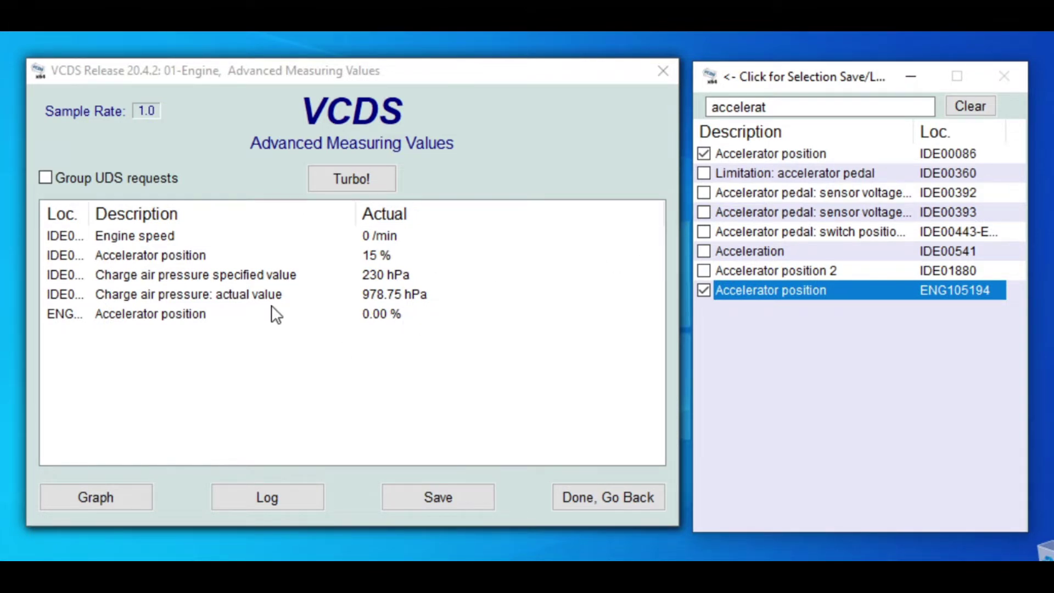
pyautogui.click(703, 155)
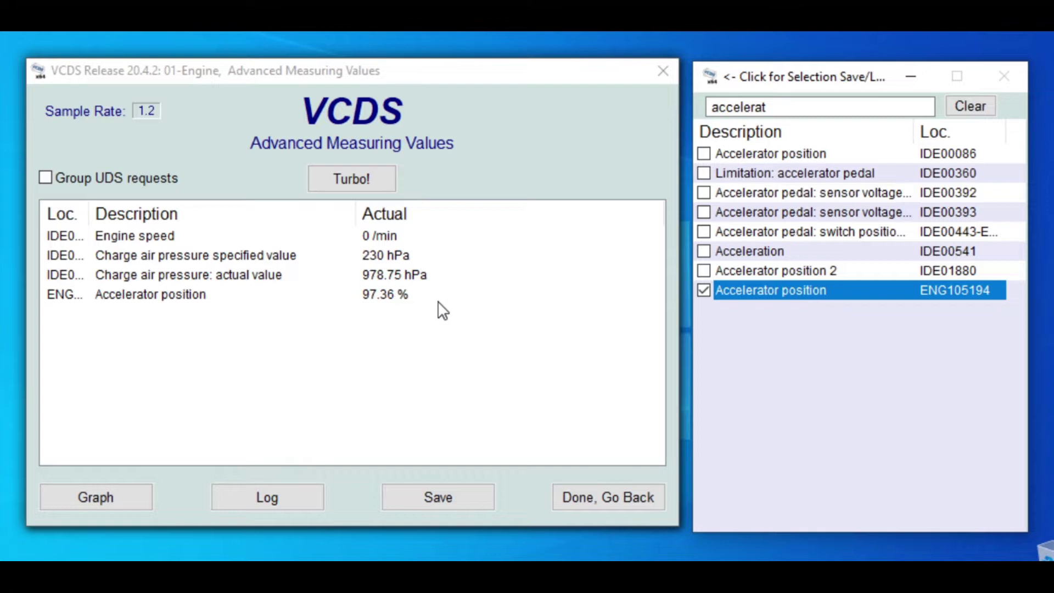
# Enable grouping of UDS requests and turn on Turbo mode for the measuring values.
pyautogui.click(393, 274)
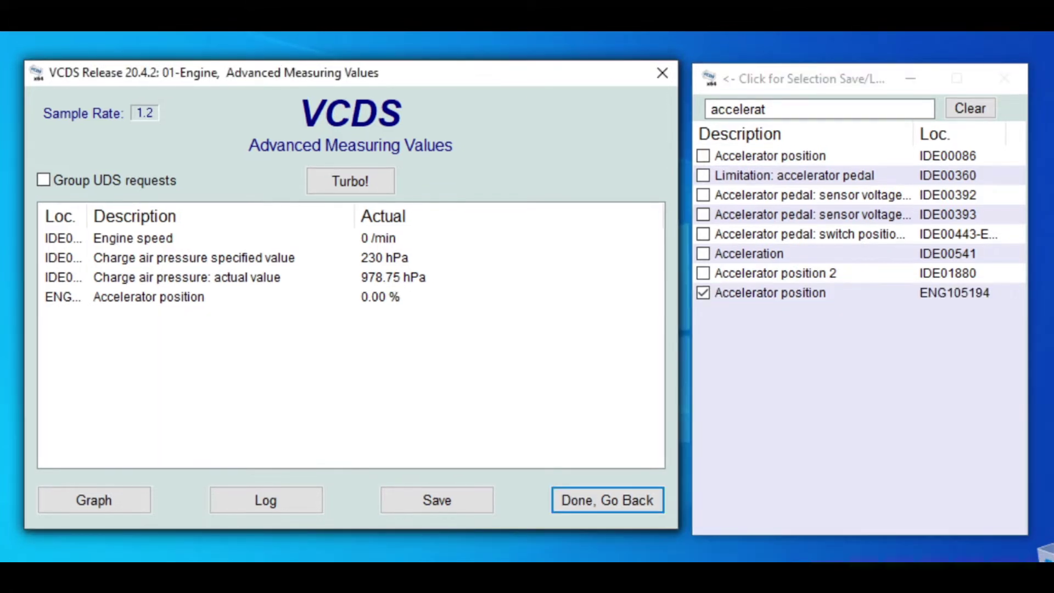
pyautogui.click(43, 180)
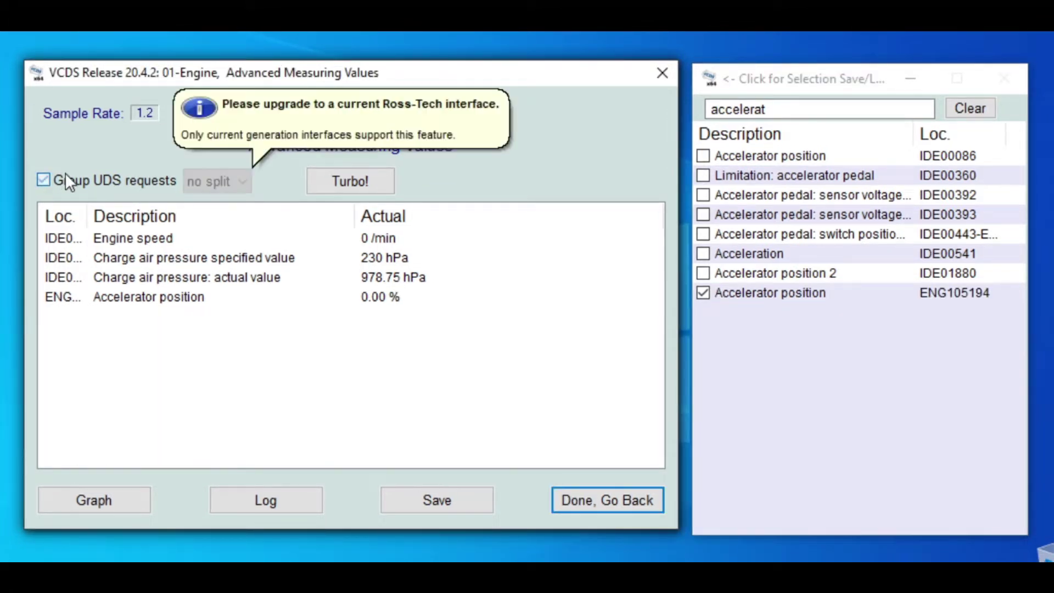
pyautogui.click(331, 180)
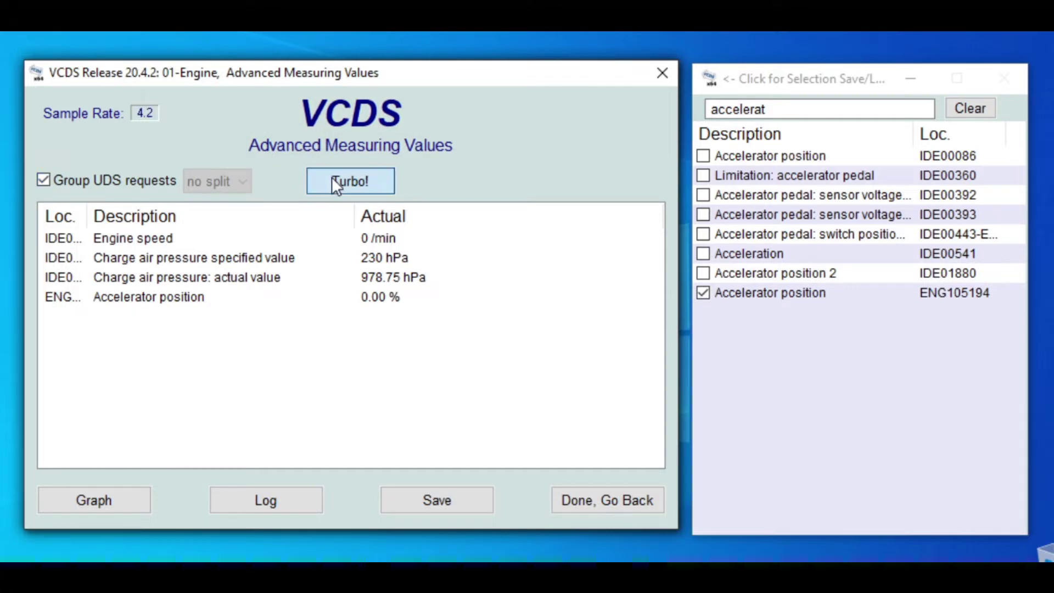
# Open the logging options and set the log file to "boost run" as a VCDS CSV log on the Desktop.
pyautogui.click(307, 505)
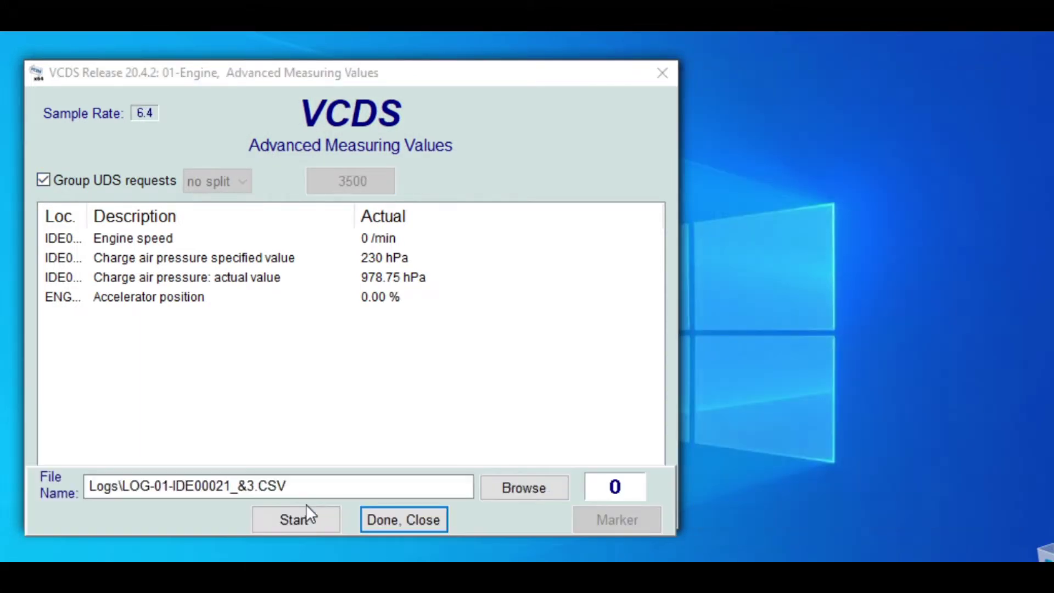
pyautogui.click(520, 487)
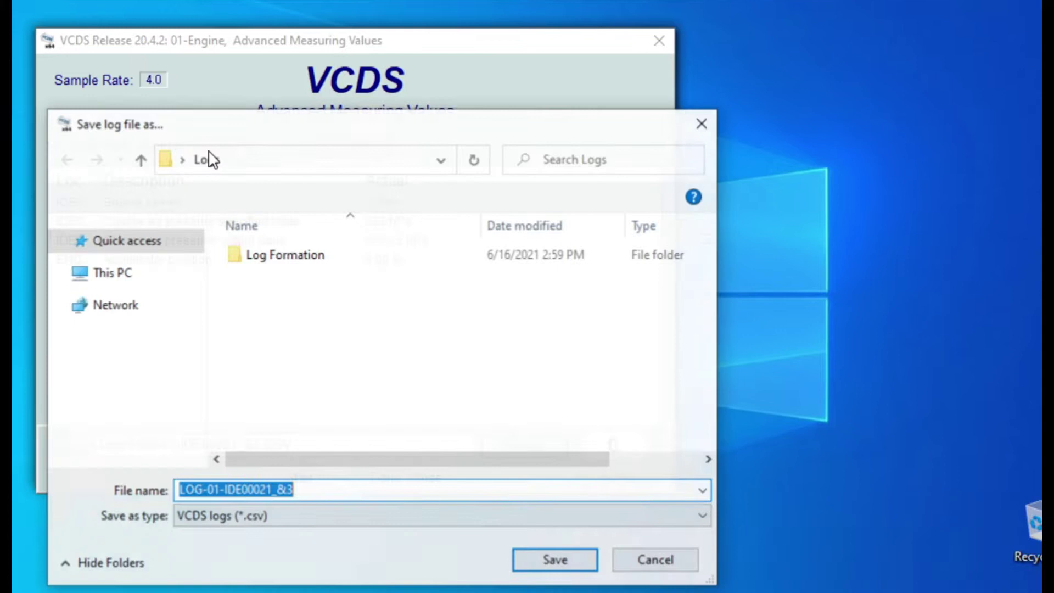
pyautogui.click(125, 283)
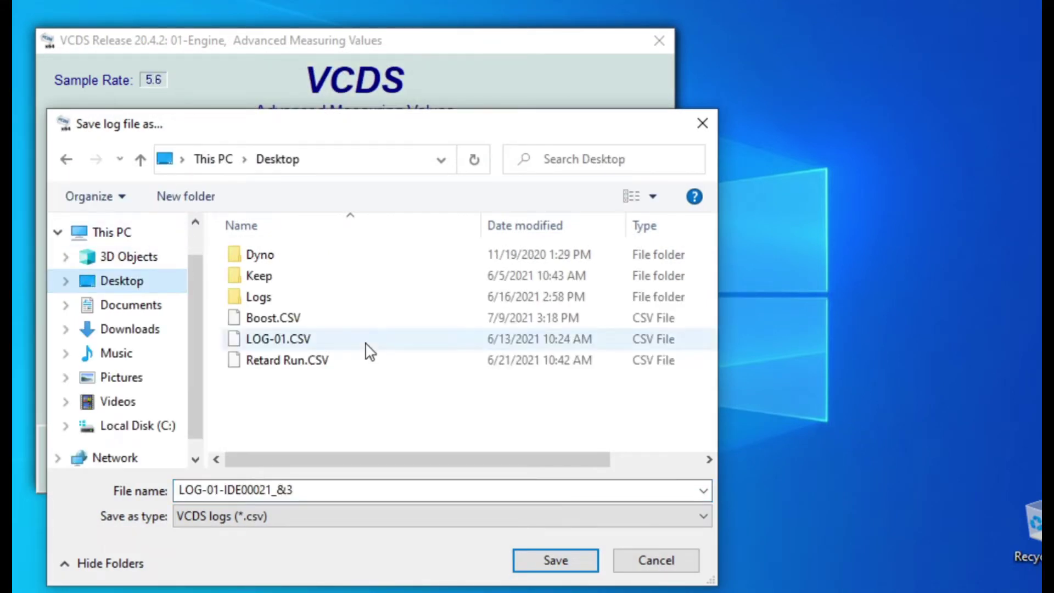
pyautogui.click(370, 496)
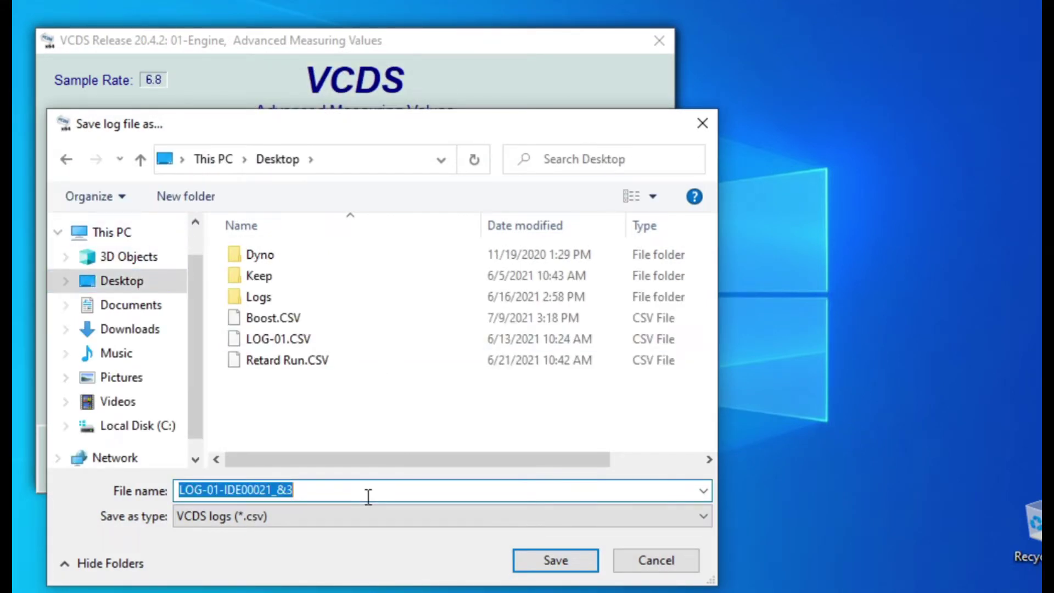
pyautogui.write('boost run')
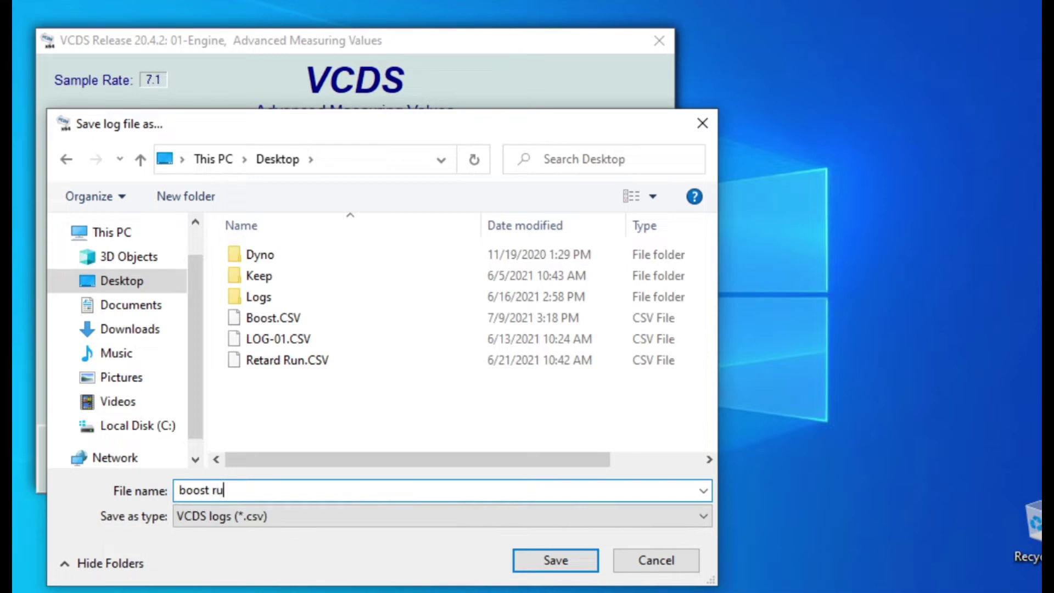
pyautogui.click(565, 554)
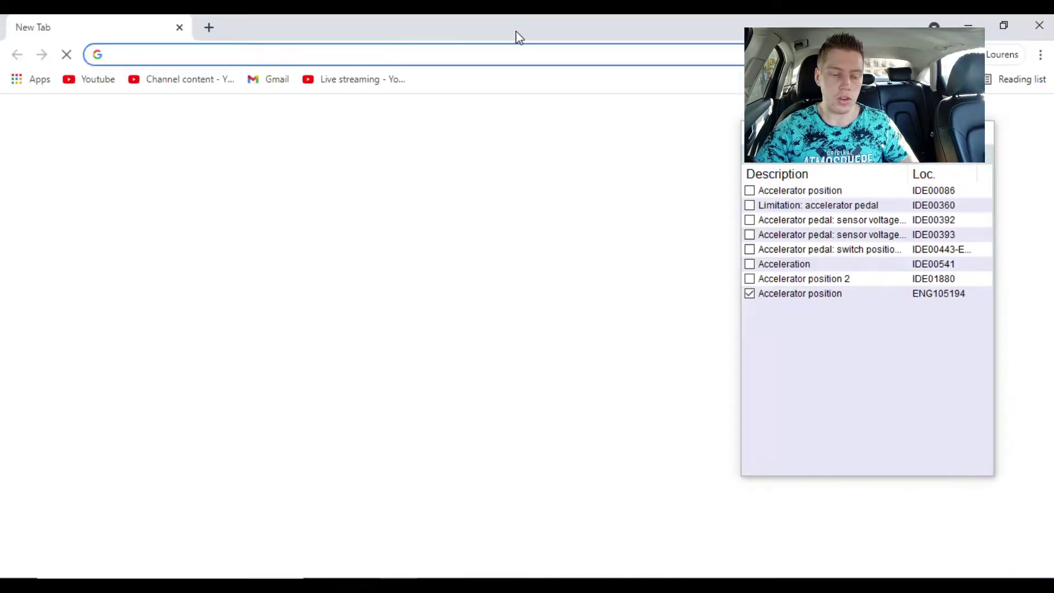
# Go to datazap.me in the Chrome browser.
pyautogui.write('datazap')
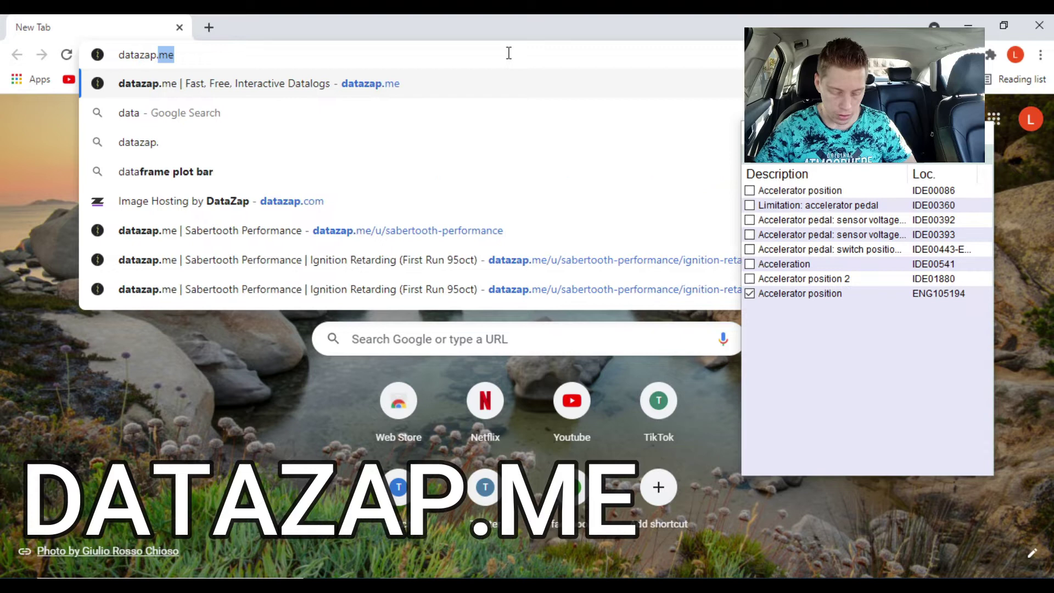
pyautogui.write('.me')
pyautogui.press('Return')
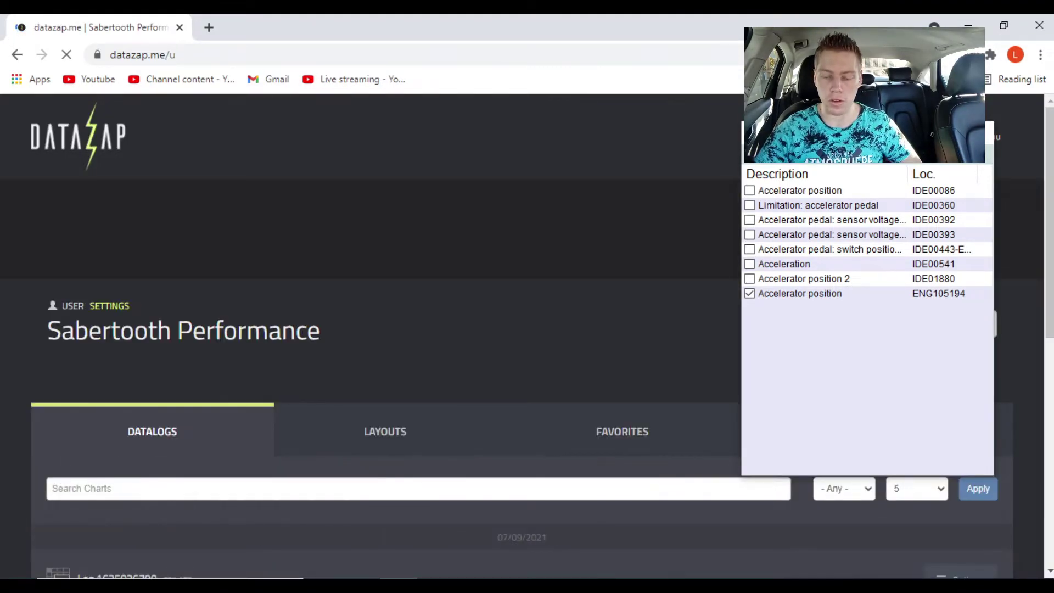
# Switch back to VCDS, leave the Advanced Measuring Values and close the program's remaining windows.
pyautogui.click(689, 296)
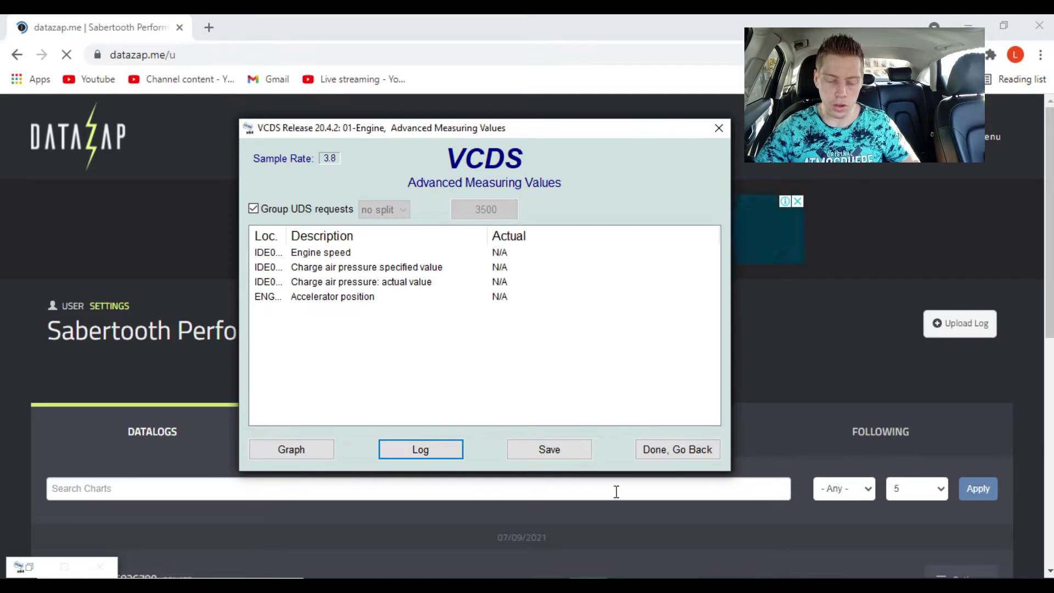
pyautogui.click(664, 451)
pyautogui.click(528, 445)
pyautogui.click(726, 127)
pyautogui.click(726, 128)
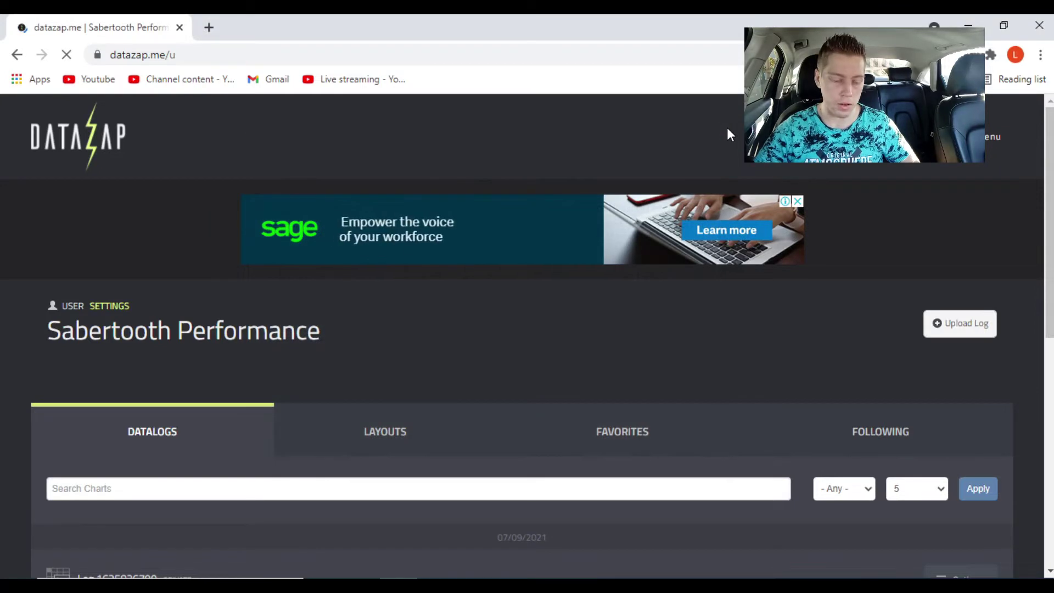
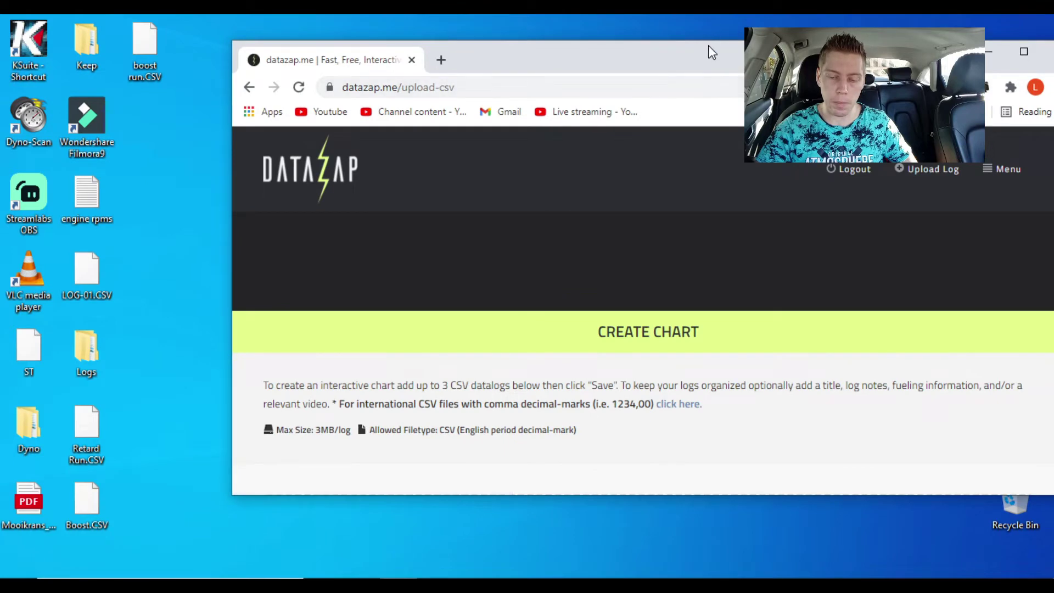
# Maximize the browser window and add boost run.CSV from the Desktop to the datazap.me Create Chart page.
pyautogui.moveTo(706, 47); pyautogui.dragTo(587, 15)
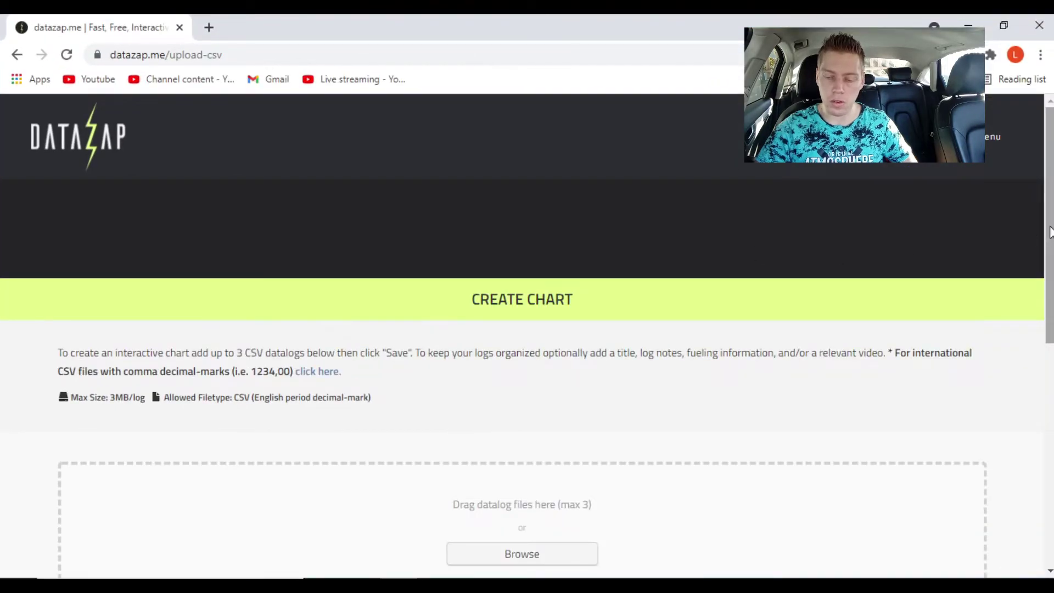
pyautogui.scroll(-2, 711, 347)
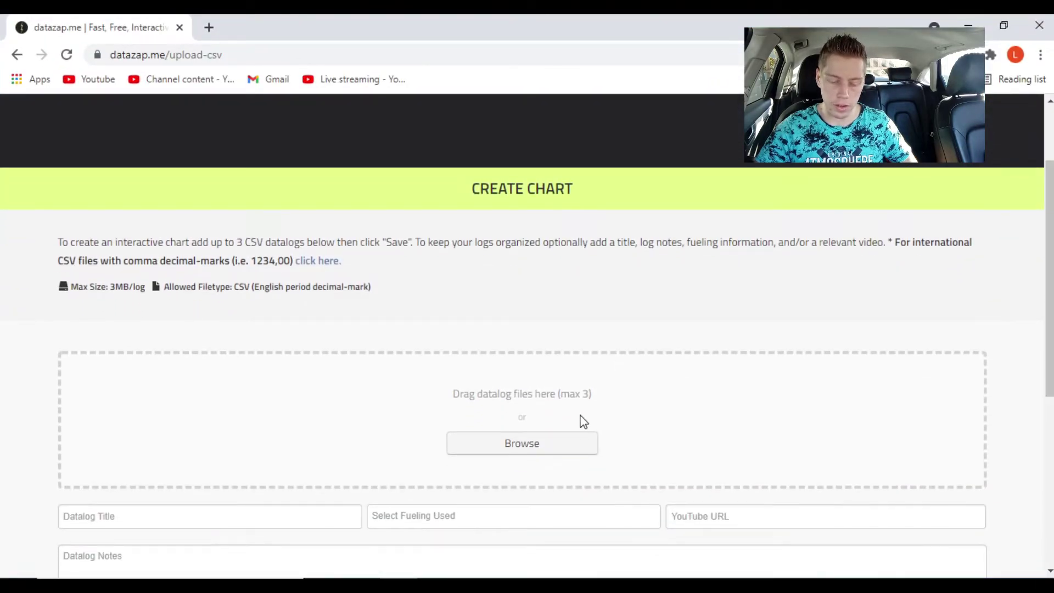
pyautogui.click(566, 443)
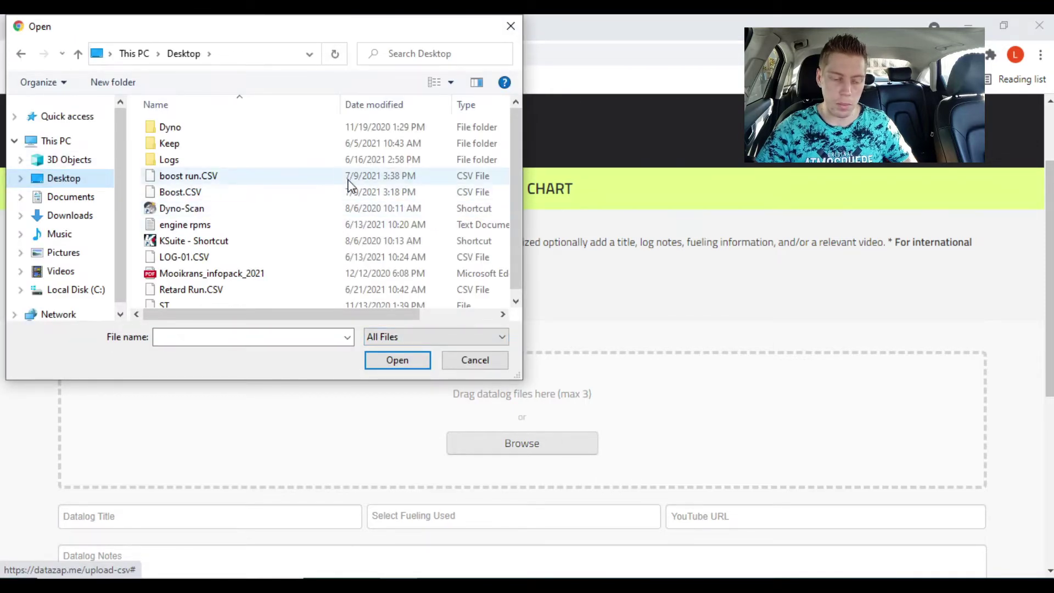
pyautogui.doubleClick(210, 176)
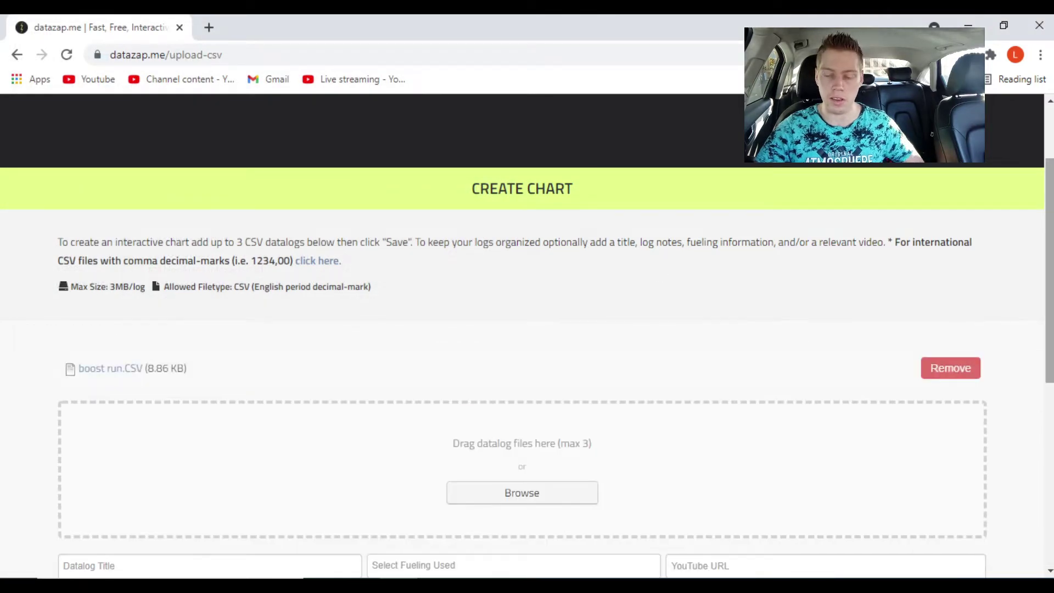
# Title the datalog "Boost Run", save it as a public chart and view the resulting graph.
pyautogui.scroll(-2, 800, 340)
pyautogui.scroll(-2, 1050, 402)
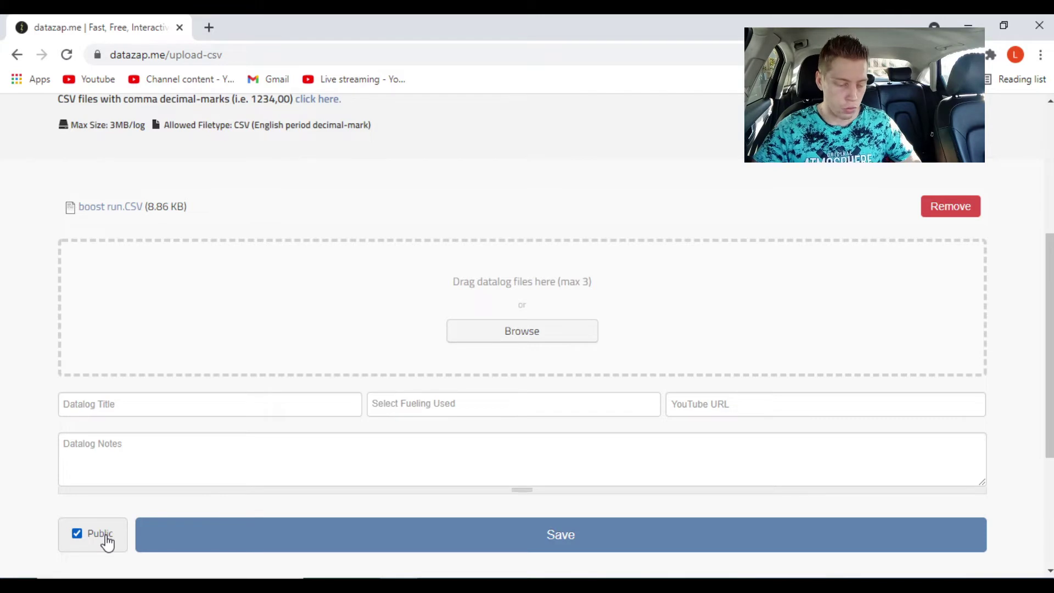
pyautogui.click(233, 400)
pyautogui.write('Bo')
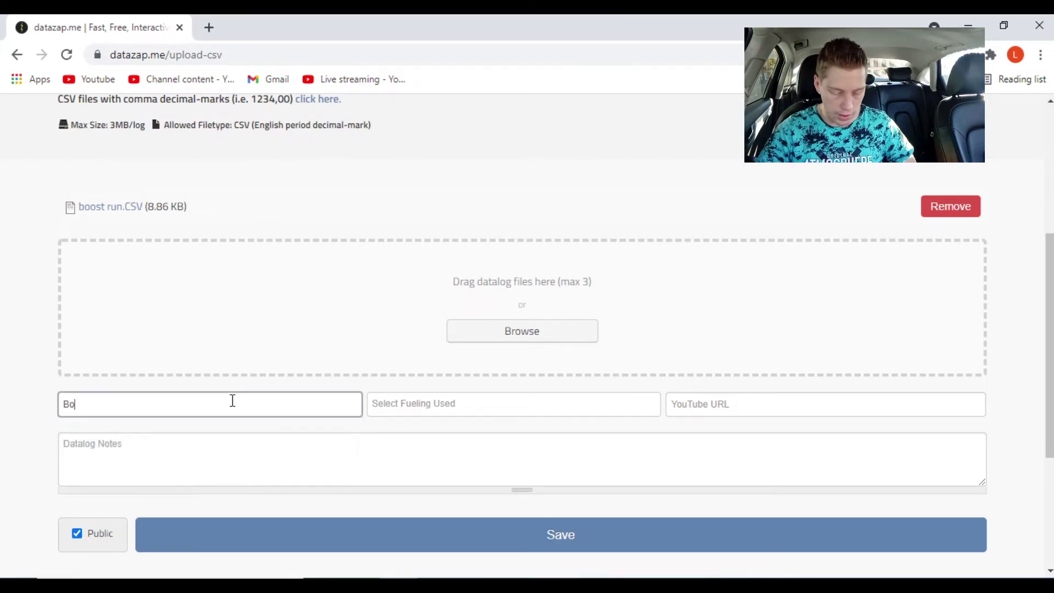
pyautogui.press('BackSpace')
pyautogui.press('BackSpace')
pyautogui.write('Boost Run')
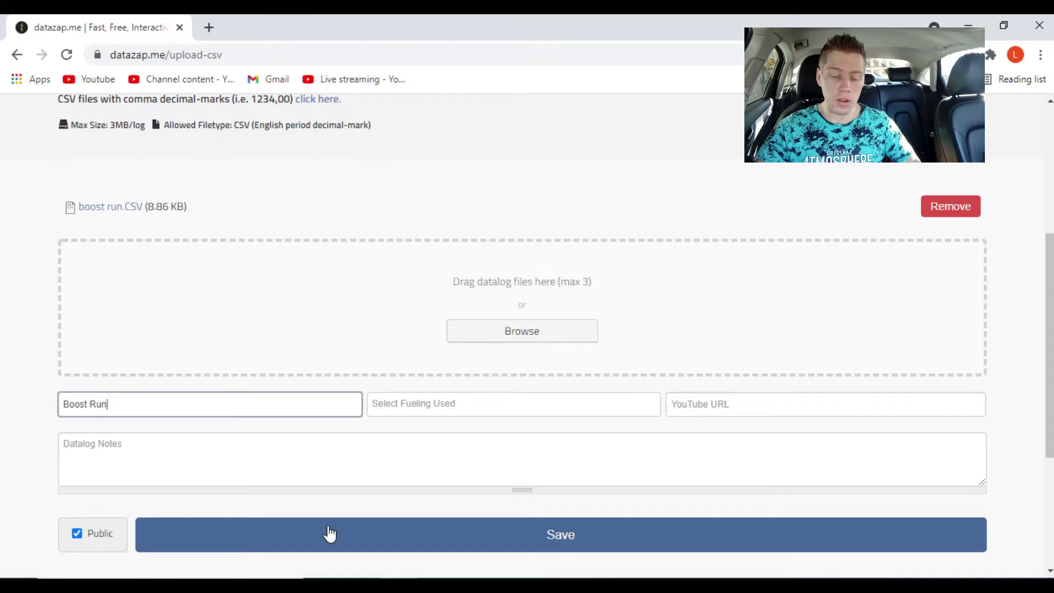
pyautogui.click(346, 544)
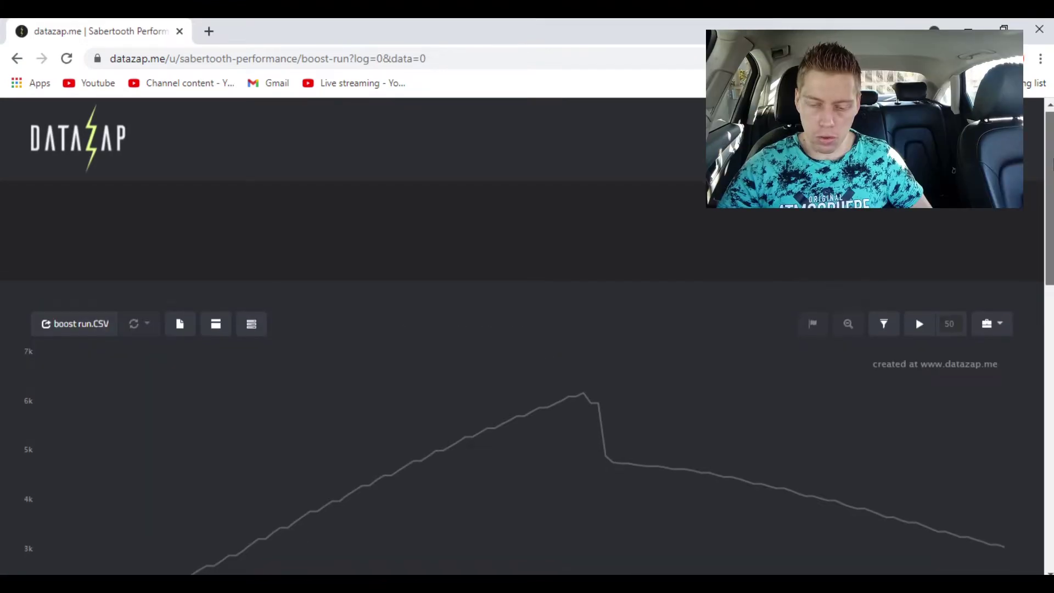
pyautogui.scroll(-2, 346, 545)
pyautogui.scroll(-1, 521, 357)
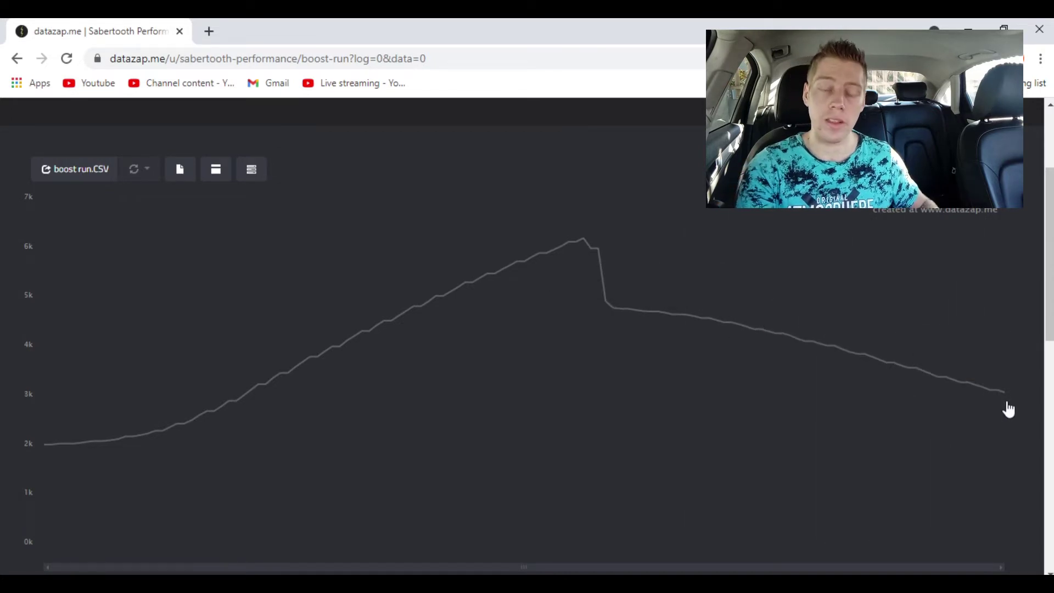
# Examine the accelerator position curve against engine speed in the boost run chart and hide it again.
pyautogui.moveTo(1048, 337); pyautogui.dragTo(1049, 345)
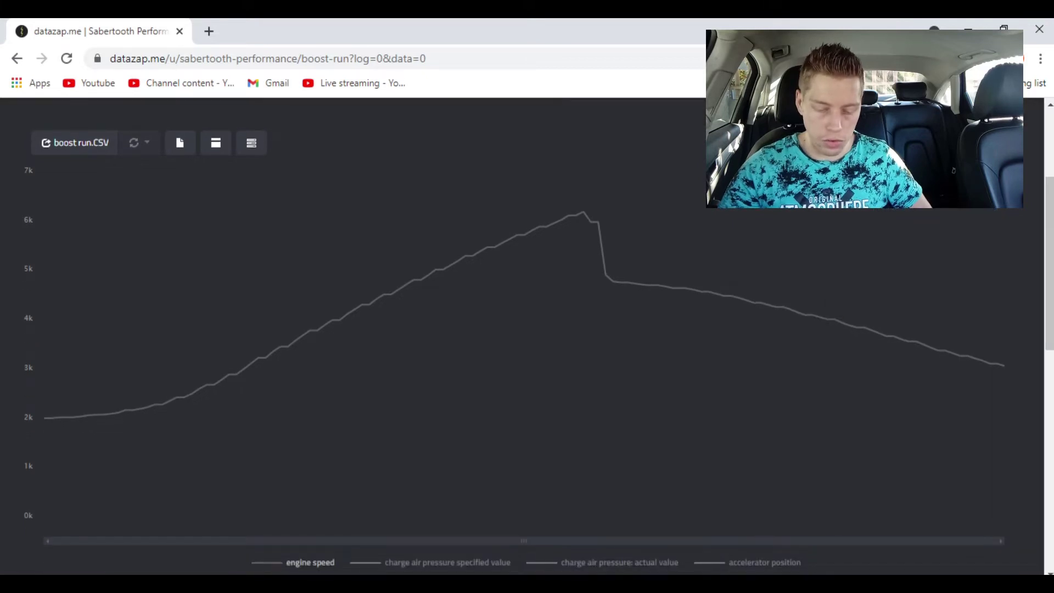
pyautogui.click(749, 564)
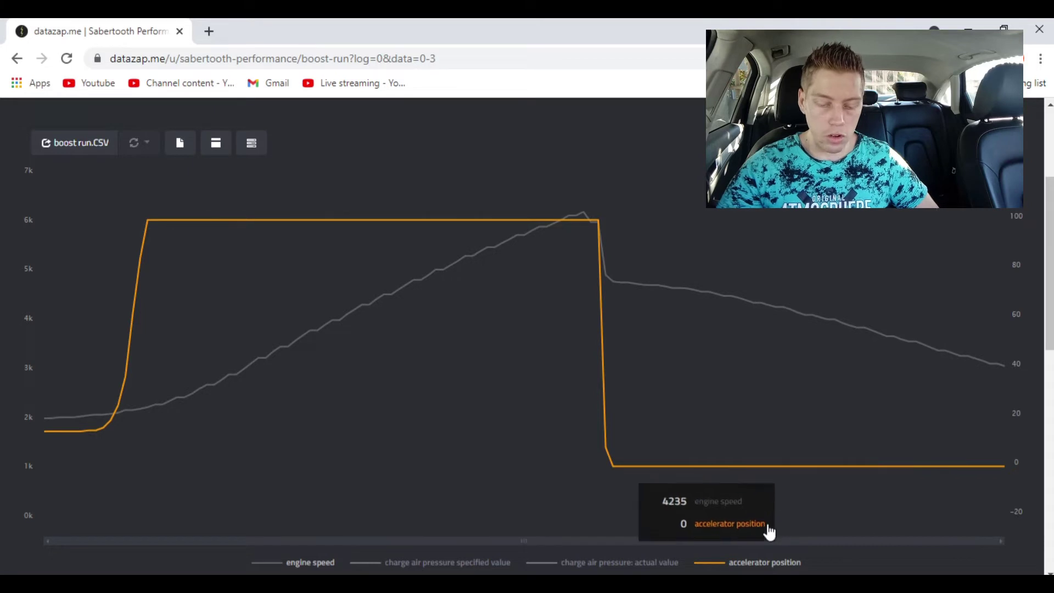
pyautogui.click(760, 565)
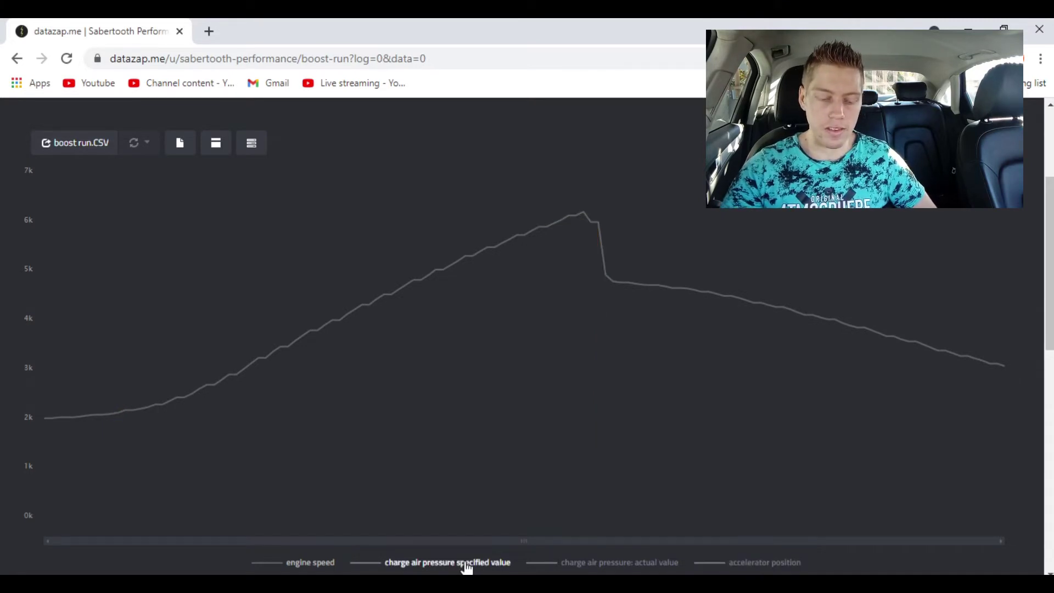
# Plot the specified and actual charge air pressure curves alongside engine speed and inspect their values along the run.
pyautogui.click(467, 565)
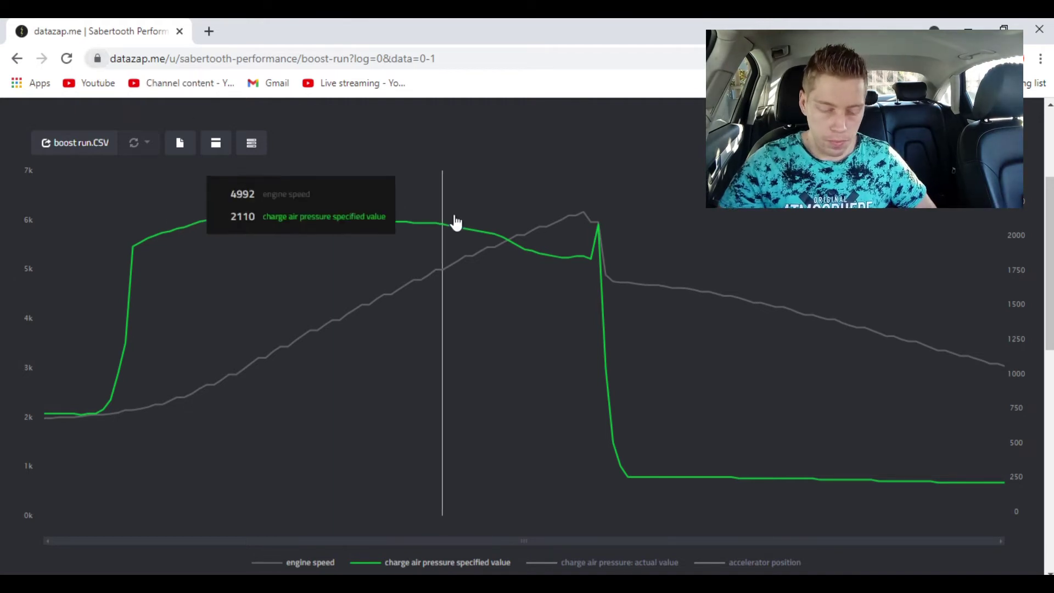
pyautogui.click(616, 568)
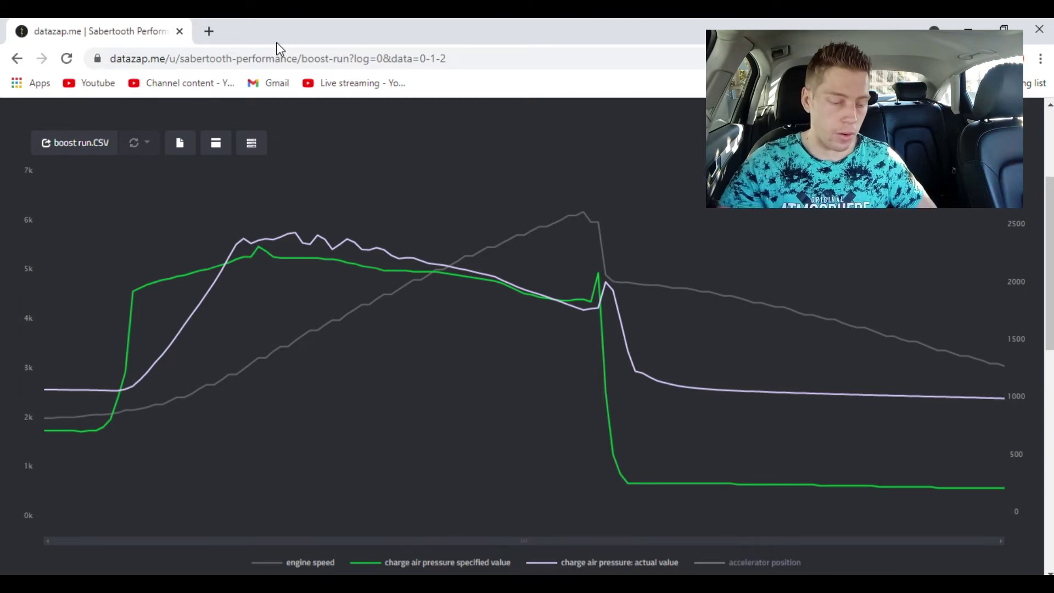
pyautogui.moveTo(73, 376)
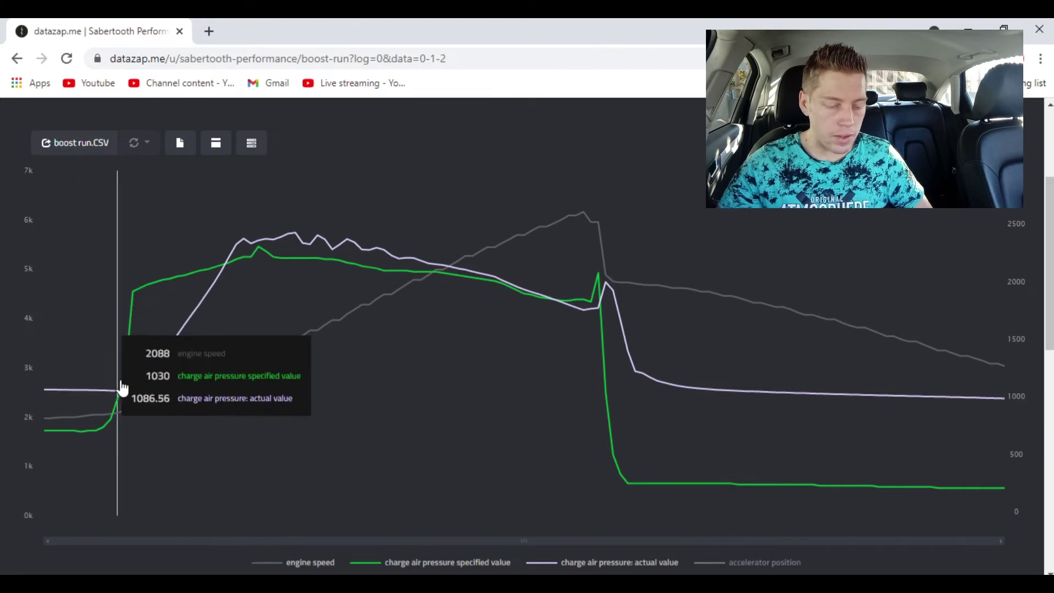